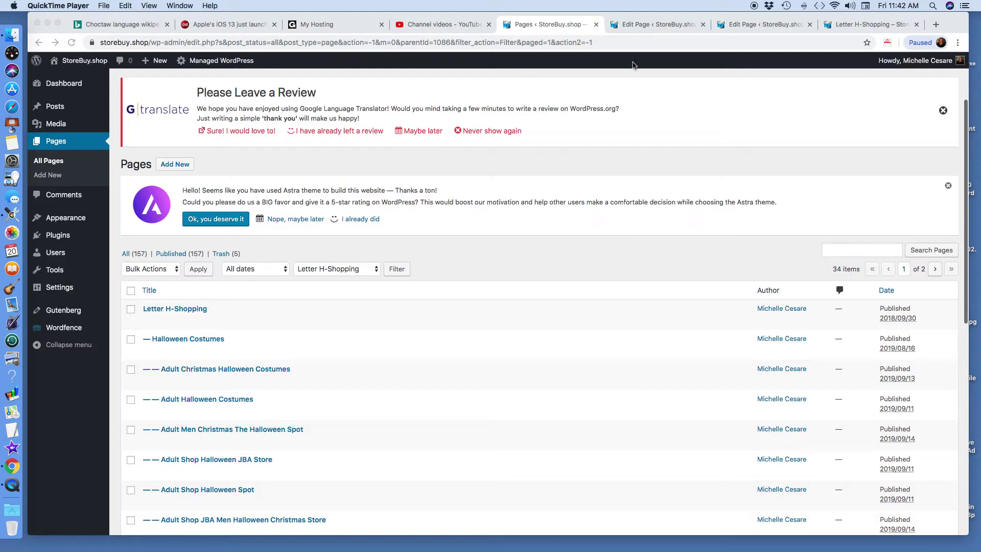
Bring up the Halloween Costumes page editor, showing its three columns of costume shop links.
{"action": "left_click", "coordinate": [648, 25]}
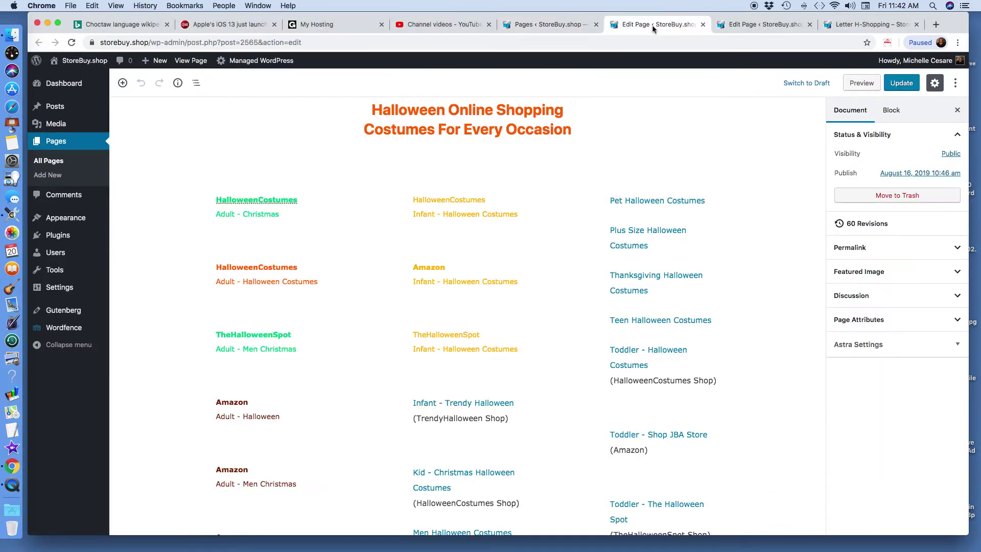
{"action": "scroll", "coordinate": [551, 151], "scroll_direction": "up", "scroll_amount": 6}
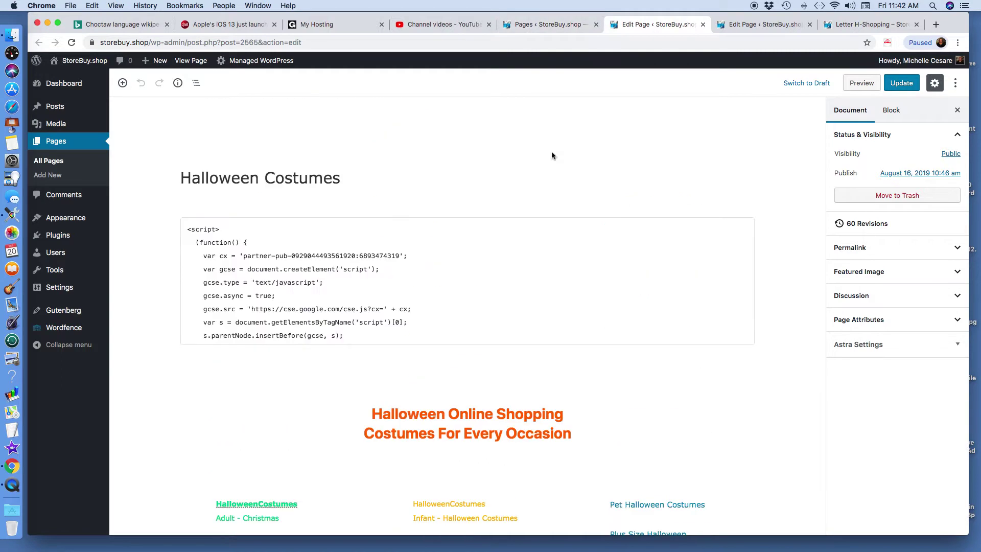
{"action": "left_click", "coordinate": [550, 27]}
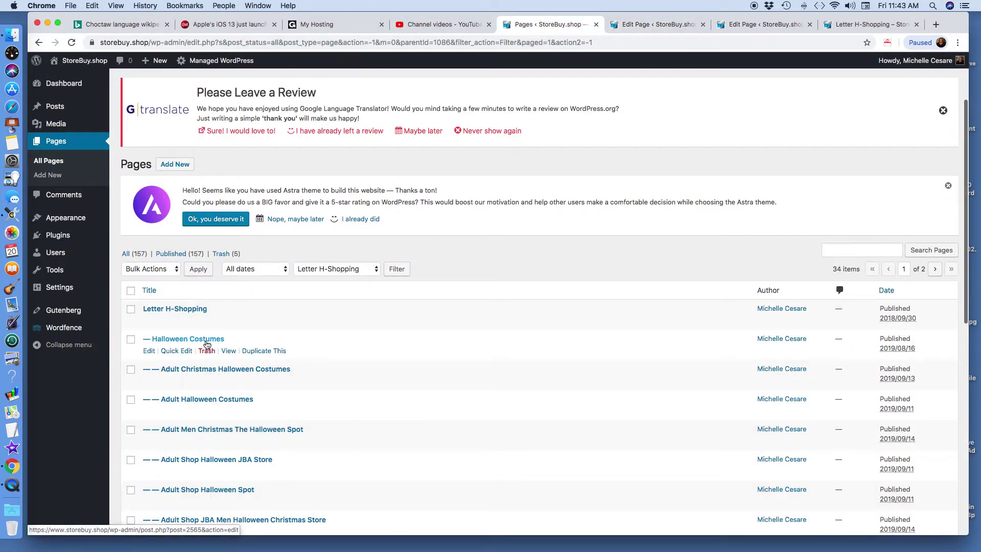
{"action": "left_click", "coordinate": [659, 25]}
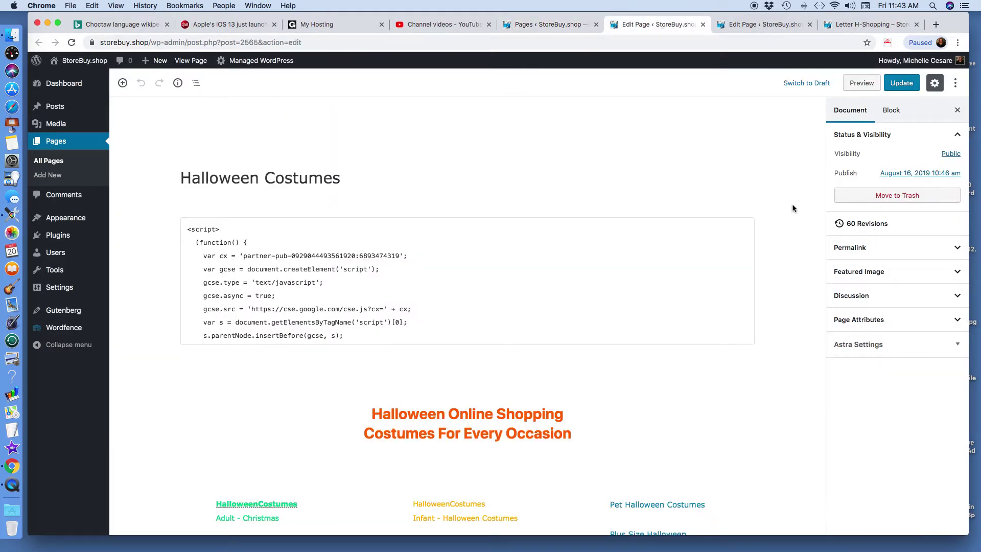
{"action": "scroll", "coordinate": [792, 204], "scroll_direction": "down", "scroll_amount": 1}
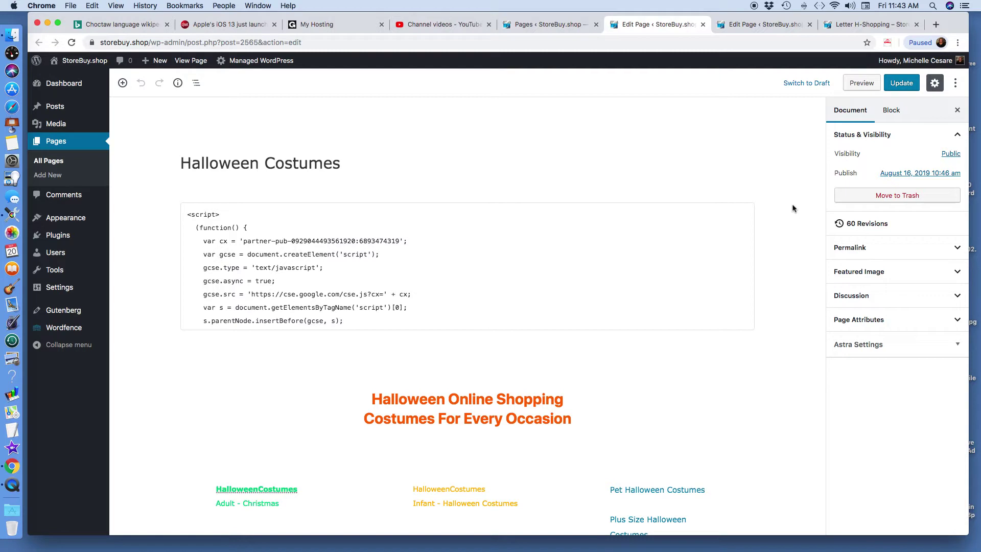
{"action": "scroll", "coordinate": [792, 208], "scroll_direction": "down", "scroll_amount": 5}
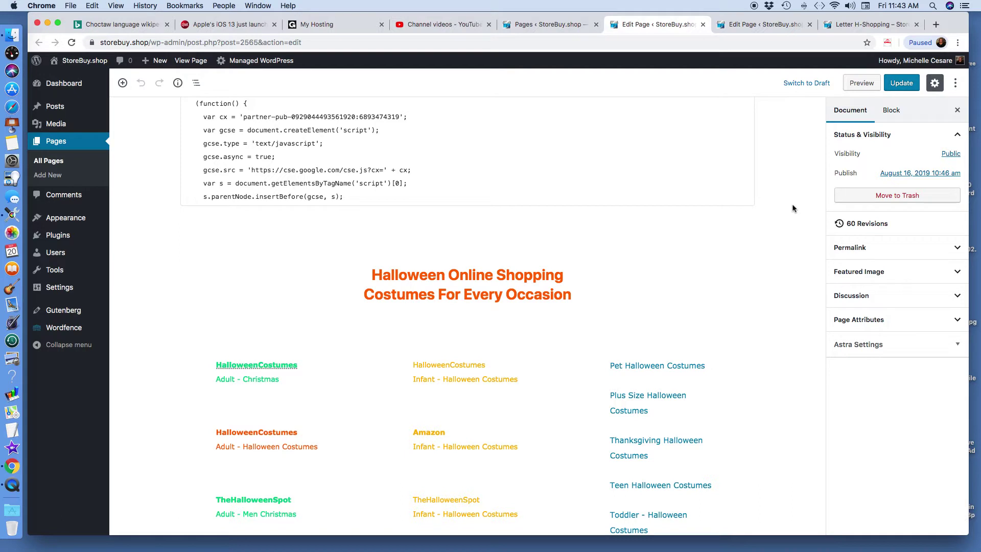
{"action": "scroll", "coordinate": [792, 208], "scroll_direction": "down", "scroll_amount": 9}
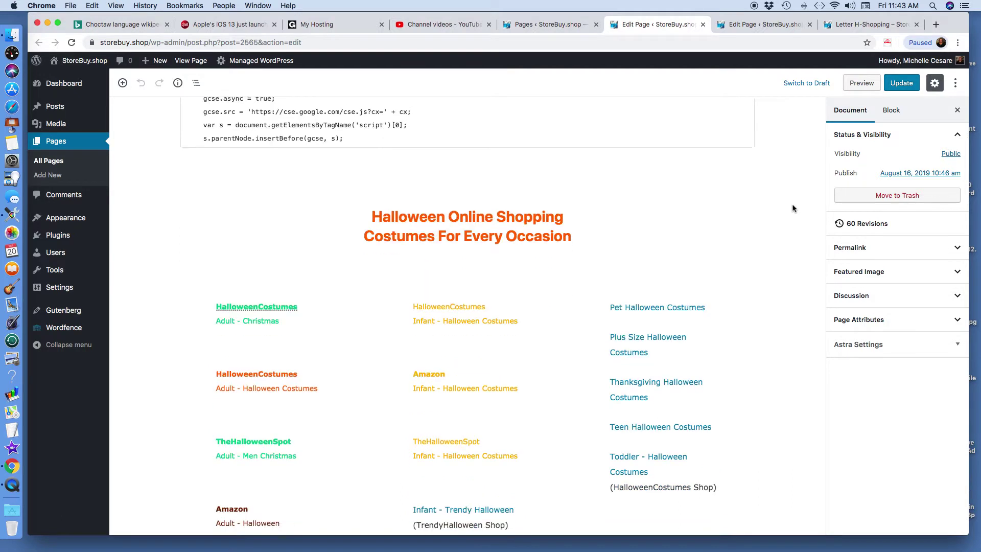
{"action": "scroll", "coordinate": [792, 208], "scroll_direction": "down", "scroll_amount": 1}
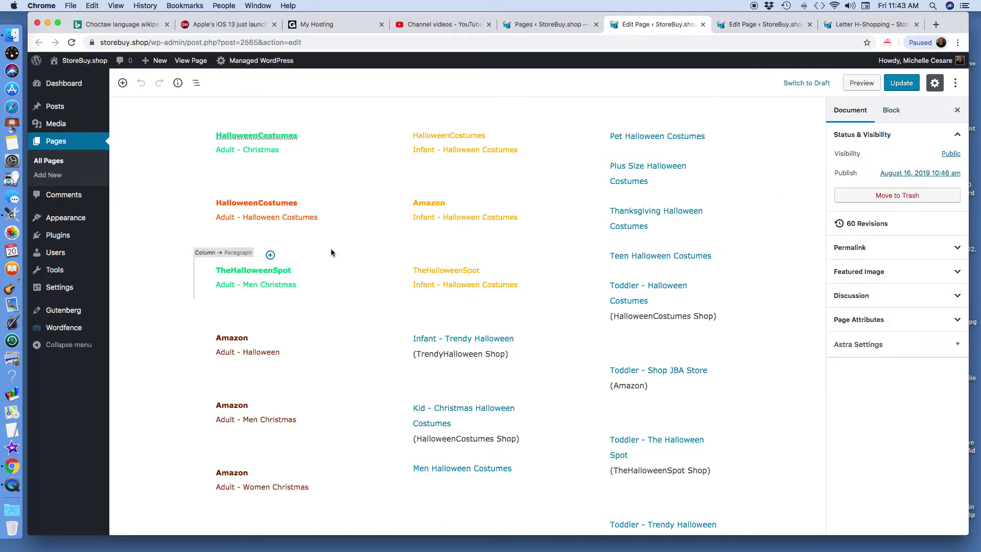
{"action": "left_click", "coordinate": [287, 148]}
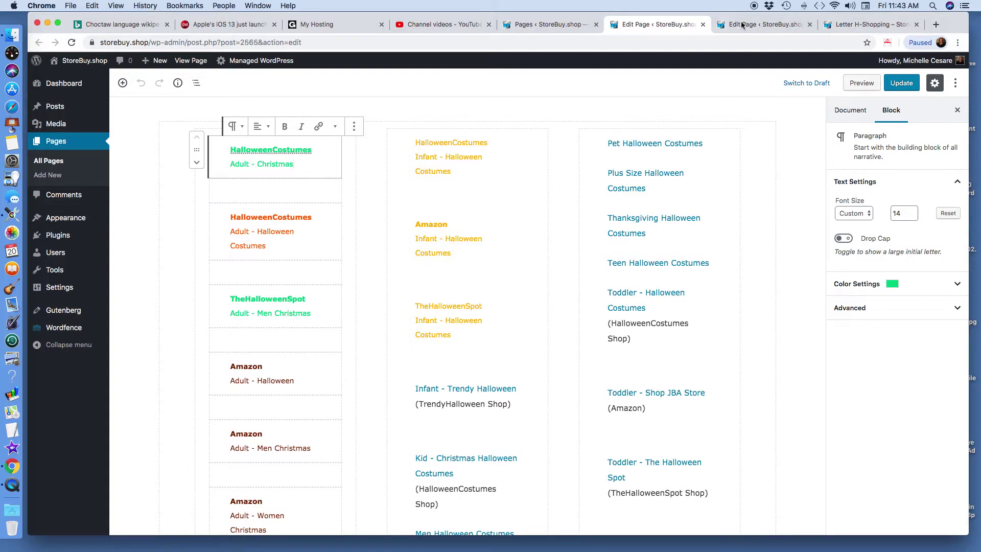
Close the second page editor, leaving without saving.
{"action": "left_click", "coordinate": [762, 27]}
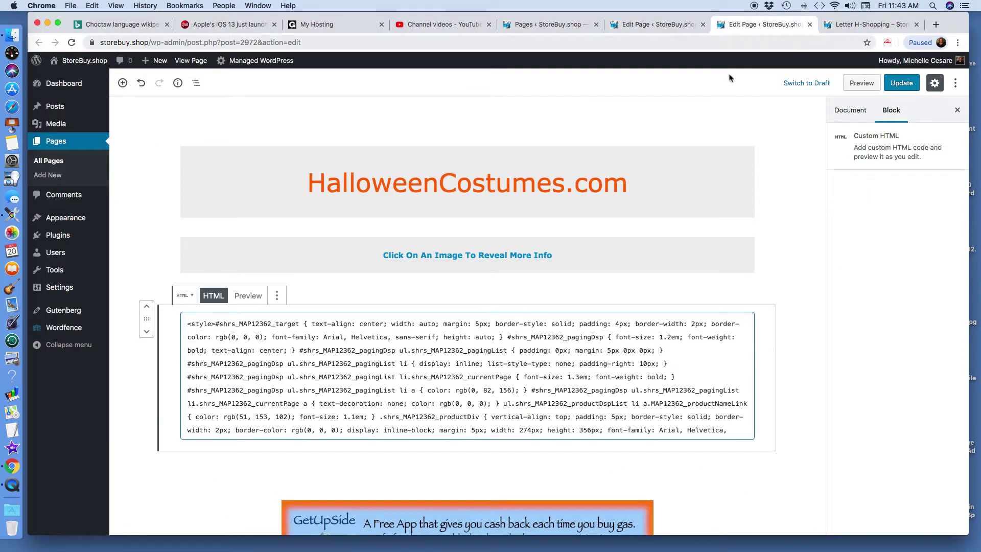
{"action": "left_click", "coordinate": [809, 25]}
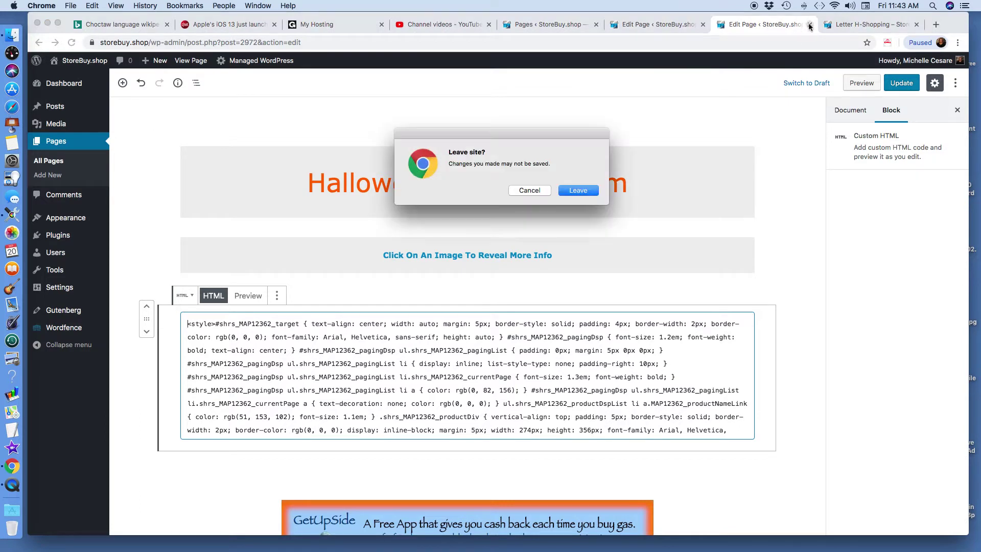
{"action": "left_click", "coordinate": [584, 195]}
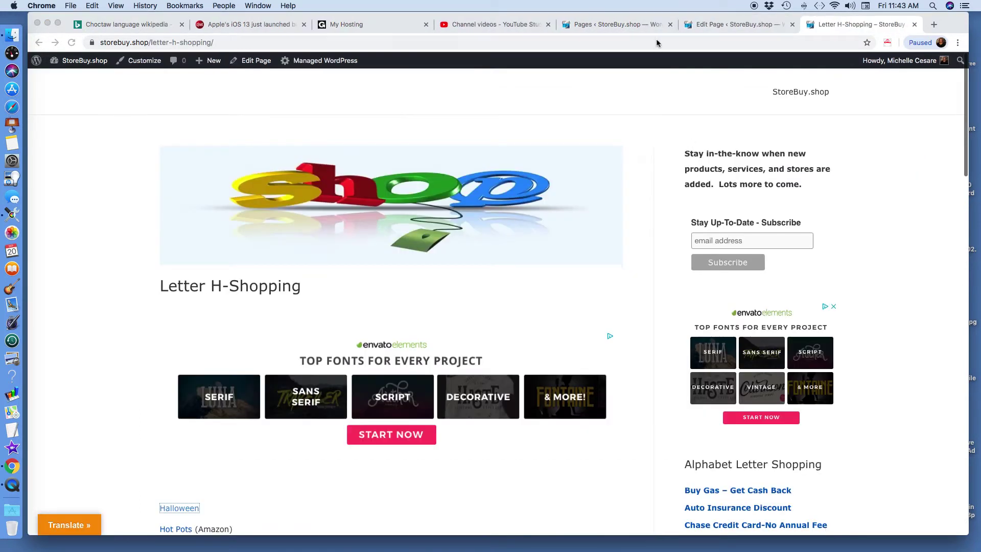
From the Pages list, open the Adult Christmas Halloween Costumes editor in a new tab.
{"action": "left_click", "coordinate": [716, 26]}
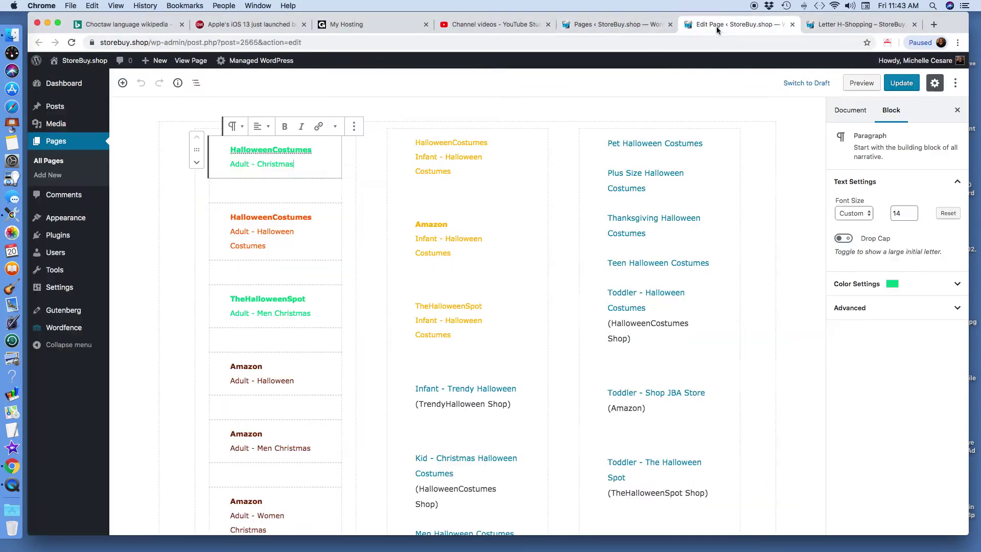
{"action": "left_click", "coordinate": [612, 23]}
{"action": "mouse_move", "coordinate": [193, 377]}
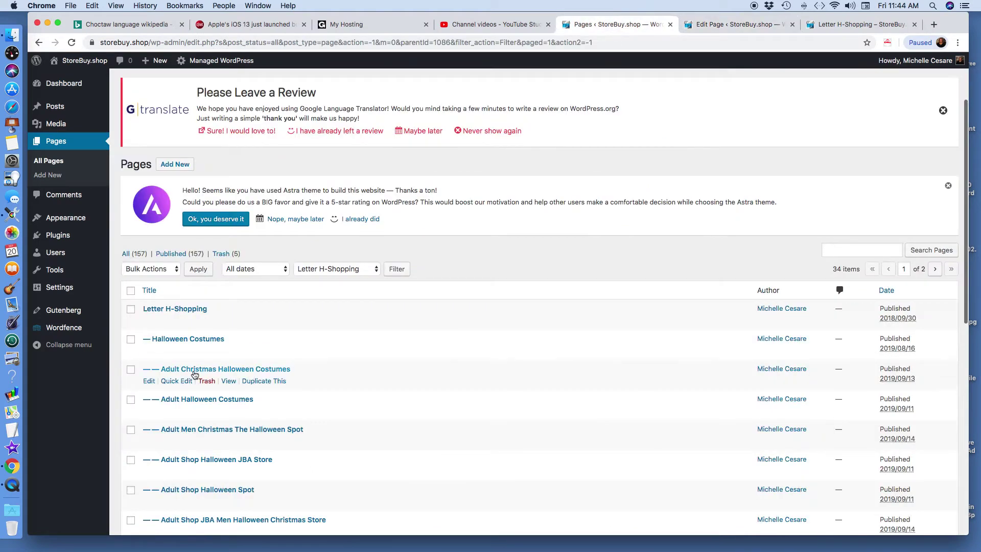
{"action": "right_click", "coordinate": [152, 384]}
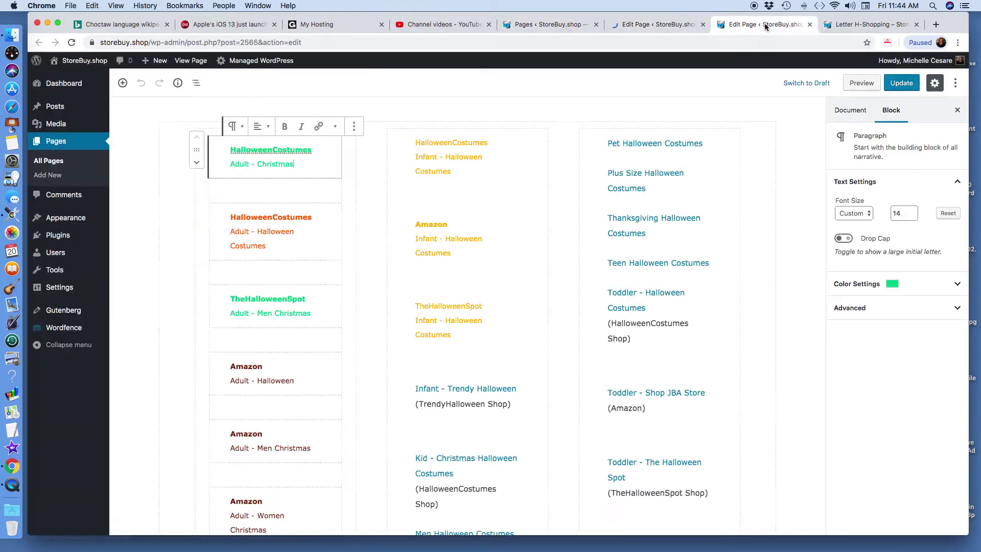
Move between the editor tabs, ending on the live Letter H-Shopping page.
{"action": "left_click", "coordinate": [879, 25]}
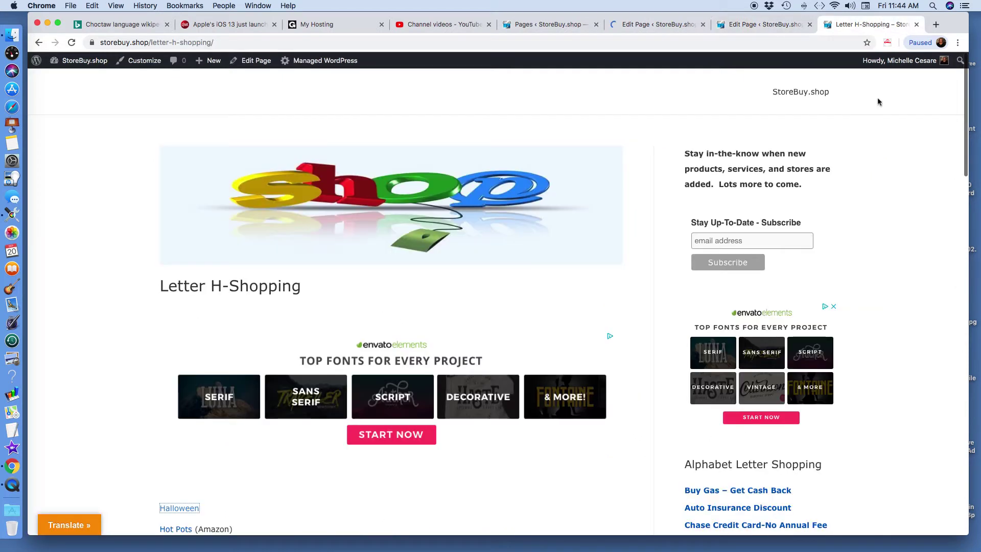
{"action": "left_click", "coordinate": [768, 25]}
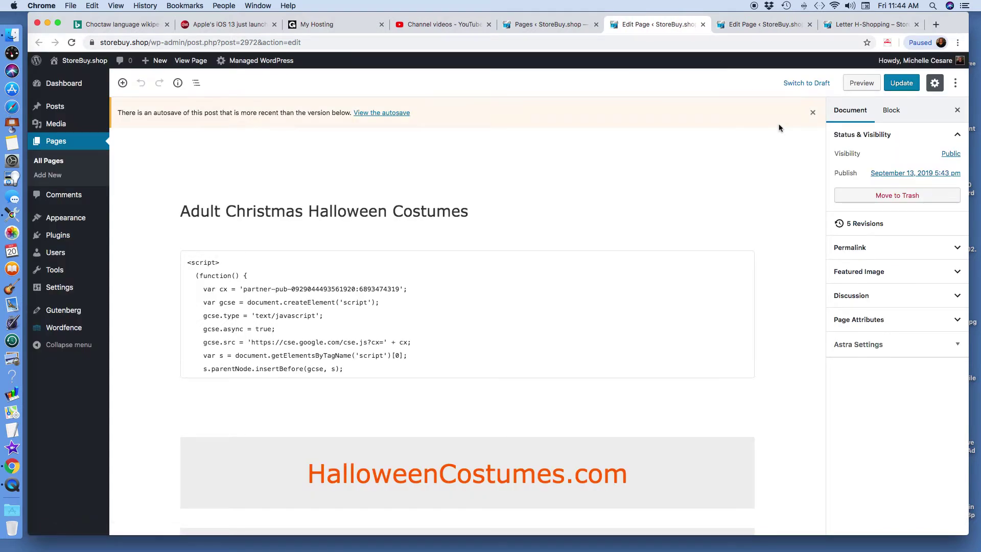
{"action": "left_click", "coordinate": [792, 25]}
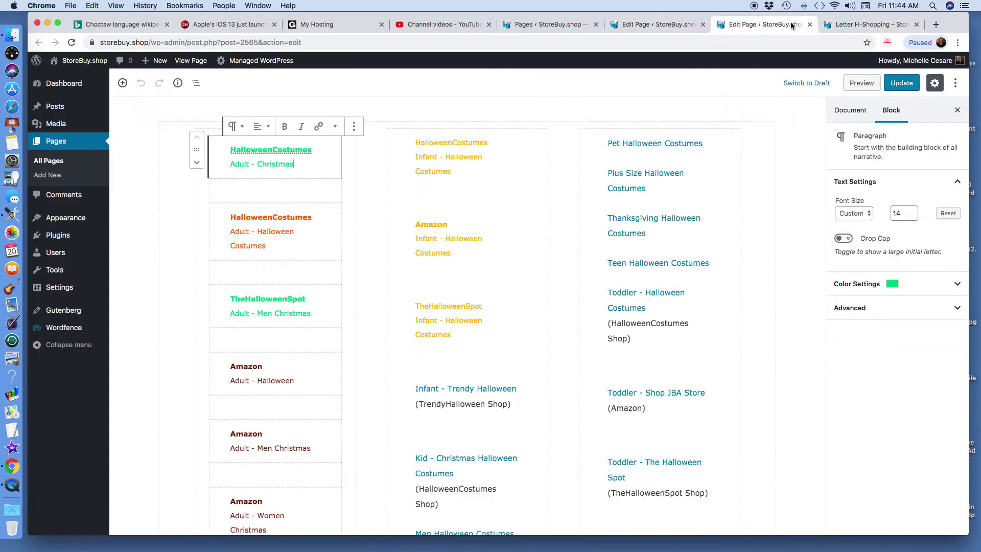
{"action": "left_click", "coordinate": [873, 25]}
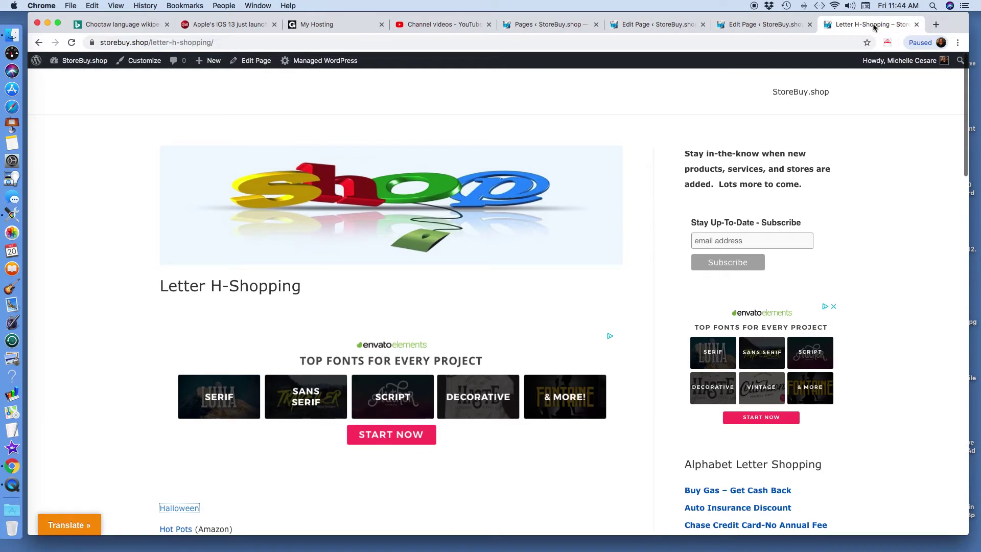
Remove letter-h-shopping/ from the address to load the StoreBuy.shop home page, then scroll to the alphabet links.
{"action": "left_click", "coordinate": [172, 43]}
{"action": "left_click", "coordinate": [150, 42]}
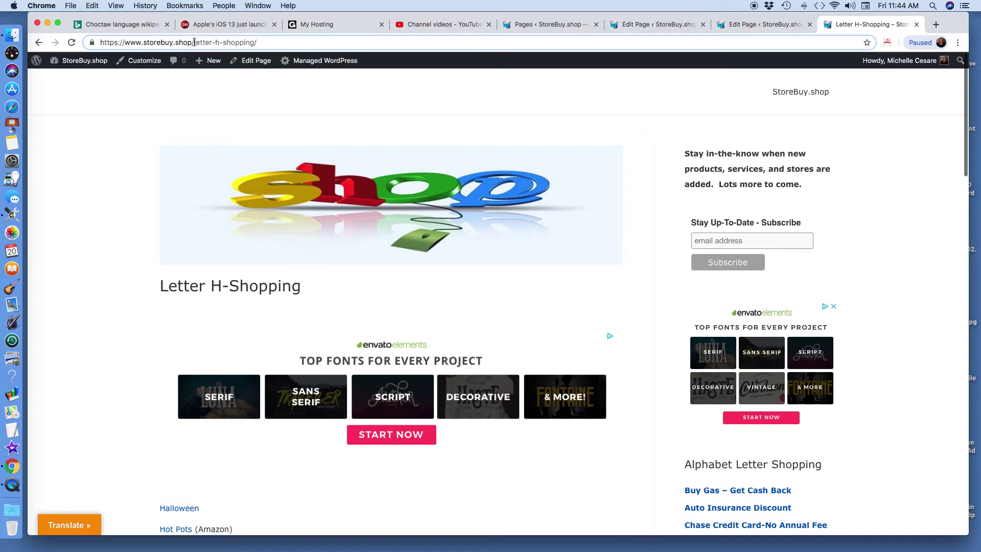
{"action": "left_click_drag", "start_coordinate": [194, 42], "coordinate": [269, 42]}
{"action": "key", "text": "BackSpace"}
{"action": "key", "text": "Return"}
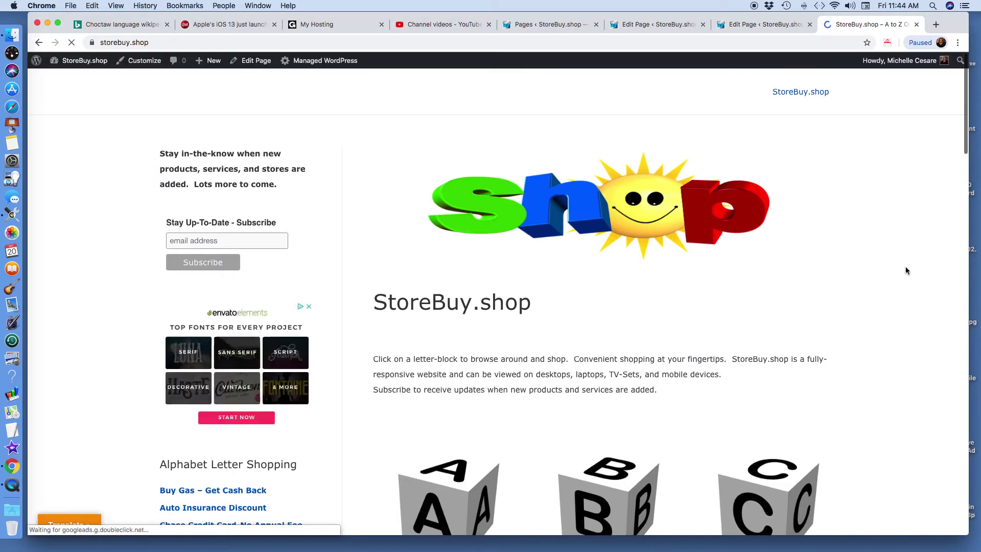
{"action": "scroll", "coordinate": [906, 271], "scroll_direction": "down", "scroll_amount": 5}
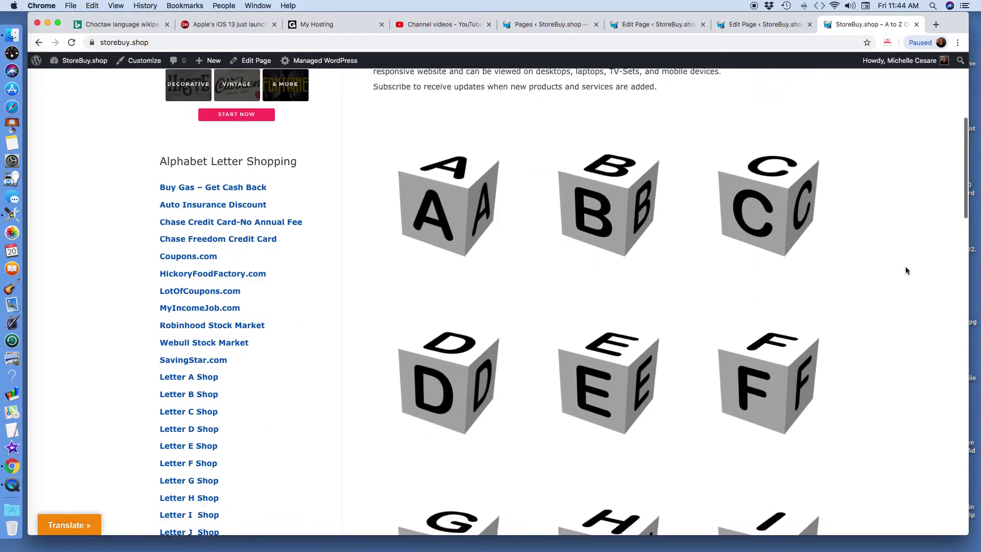
{"action": "scroll", "coordinate": [906, 270], "scroll_direction": "down", "scroll_amount": 1}
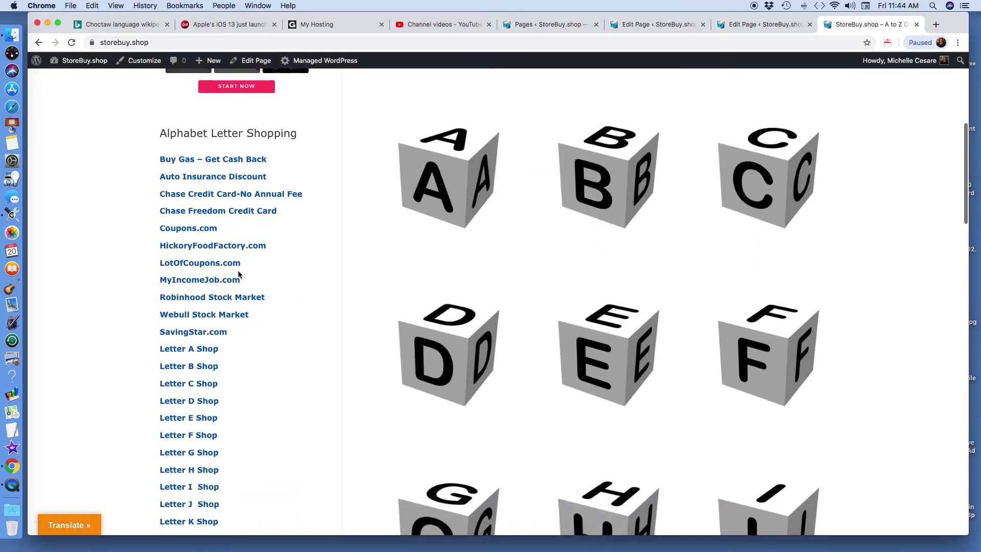
{"action": "scroll", "coordinate": [237, 274], "scroll_direction": "down", "scroll_amount": 3}
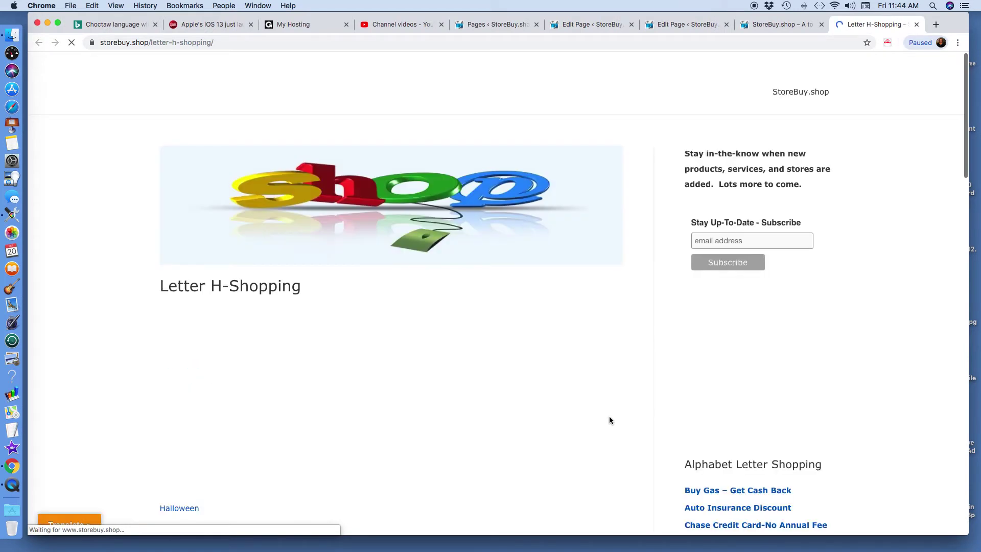
Open the Adult – Christmas link from the Halloween Costumes list and scroll through its products.
{"action": "scroll", "coordinate": [910, 330], "scroll_direction": "down", "scroll_amount": 5}
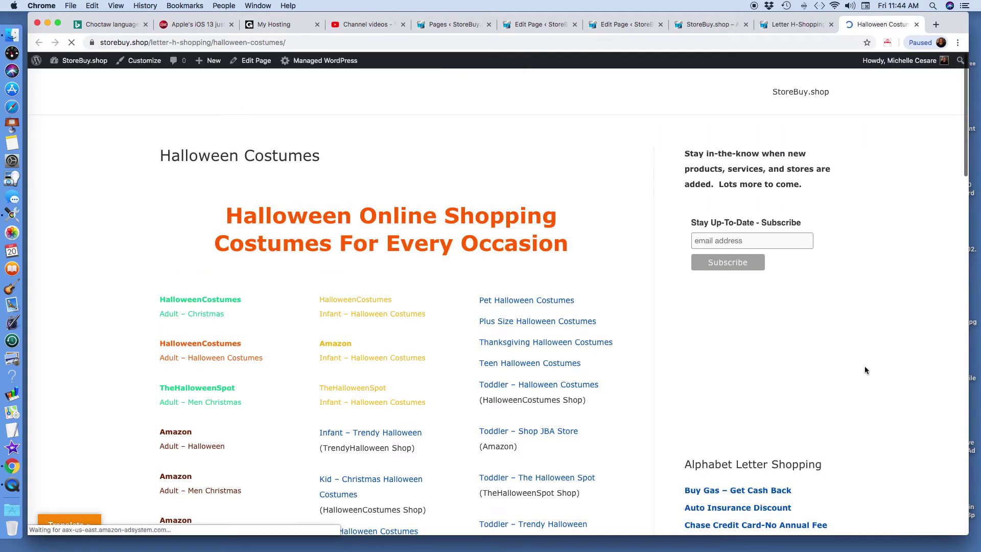
{"action": "scroll", "coordinate": [865, 366], "scroll_direction": "down", "scroll_amount": 2}
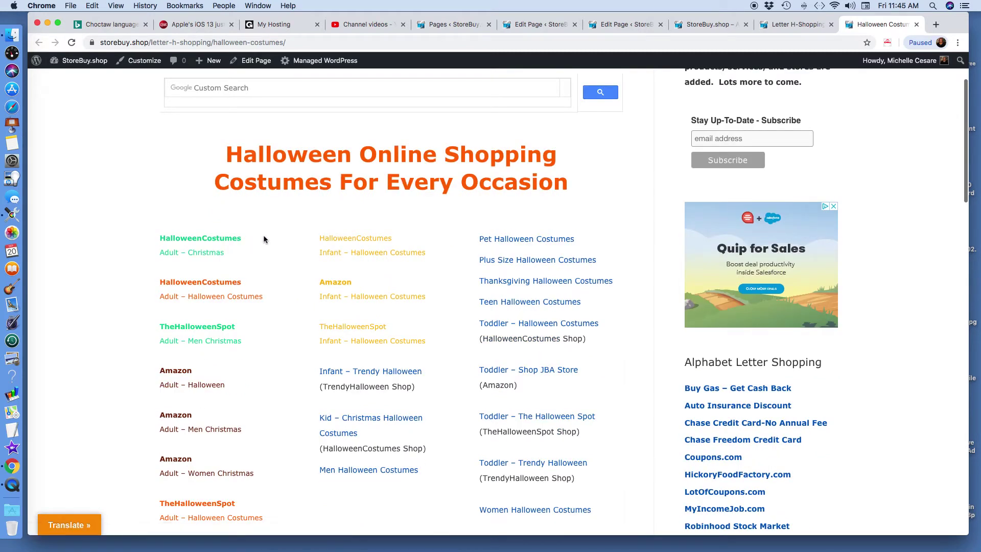
{"action": "left_click", "coordinate": [212, 242]}
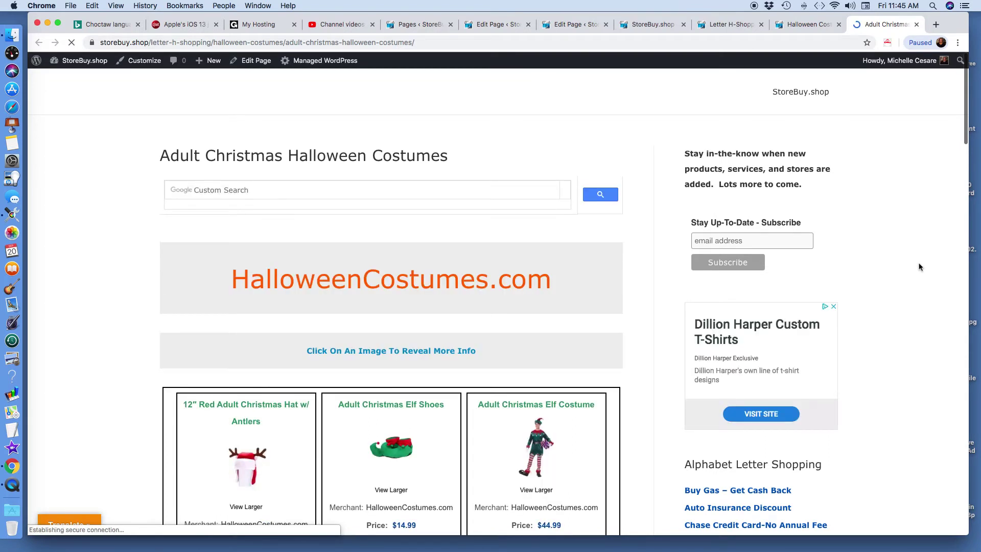
{"action": "scroll", "coordinate": [930, 256], "scroll_direction": "down", "scroll_amount": 5}
{"action": "scroll", "coordinate": [919, 266], "scroll_direction": "down", "scroll_amount": 1}
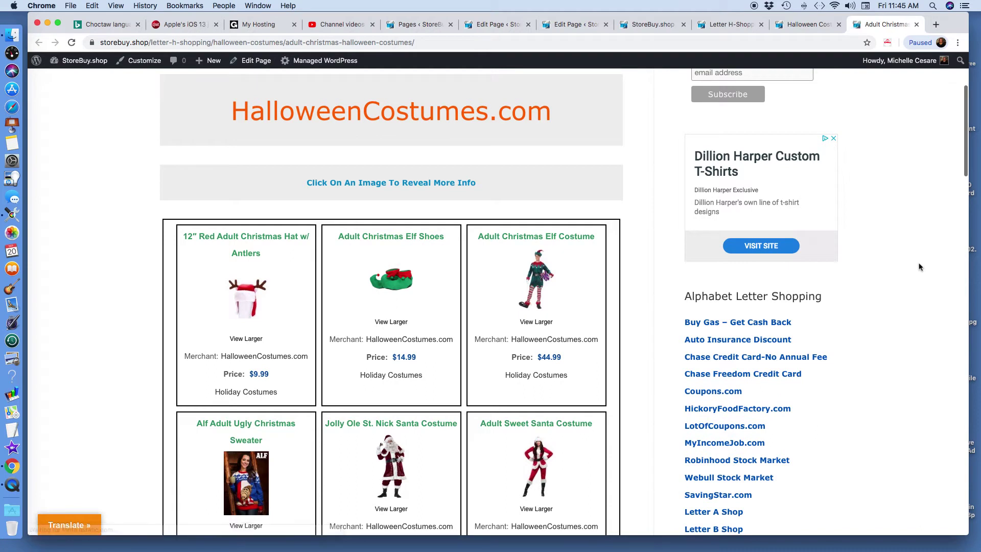
{"action": "scroll", "coordinate": [918, 267], "scroll_direction": "up", "scroll_amount": 5}
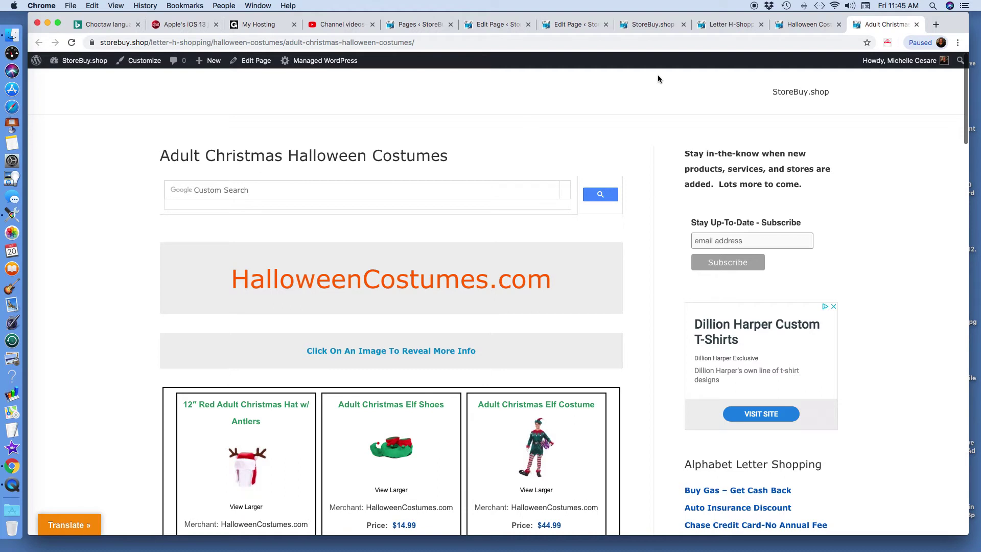
On the Halloween Costumes link page, highlight the Adult – Christmas line, then deselect it.
{"action": "left_click", "coordinate": [809, 24]}
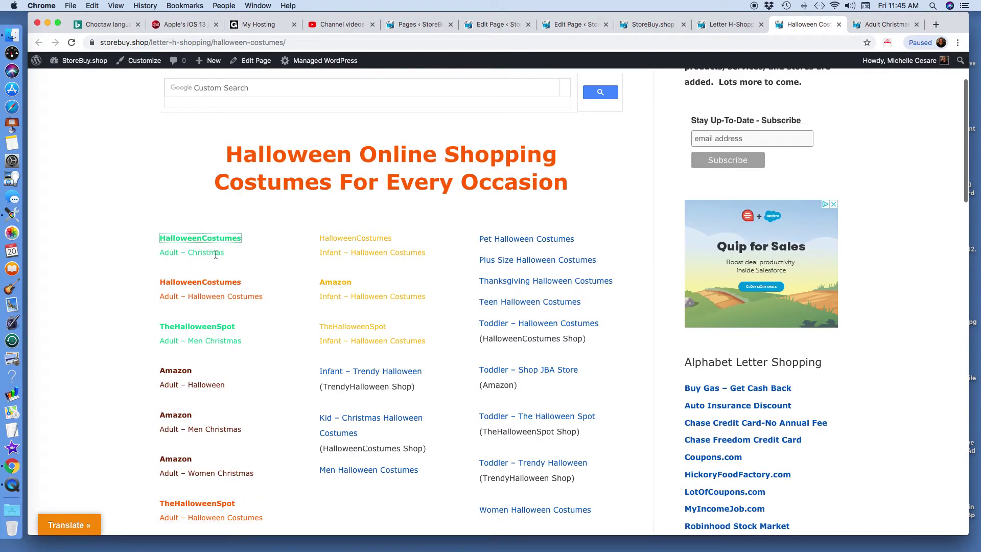
{"action": "left_click_drag", "start_coordinate": [228, 256], "coordinate": [157, 255]}
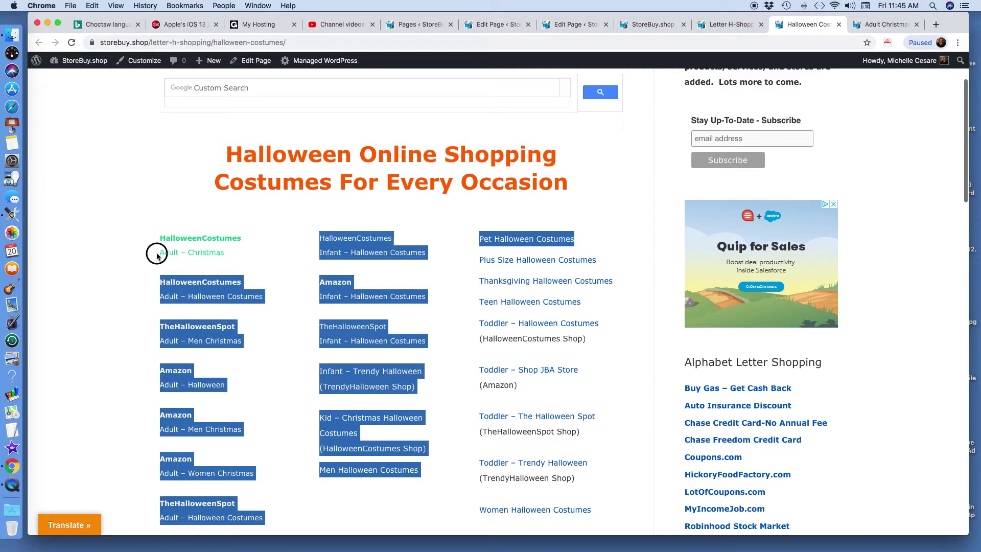
{"action": "triple_click", "coordinate": [157, 255]}
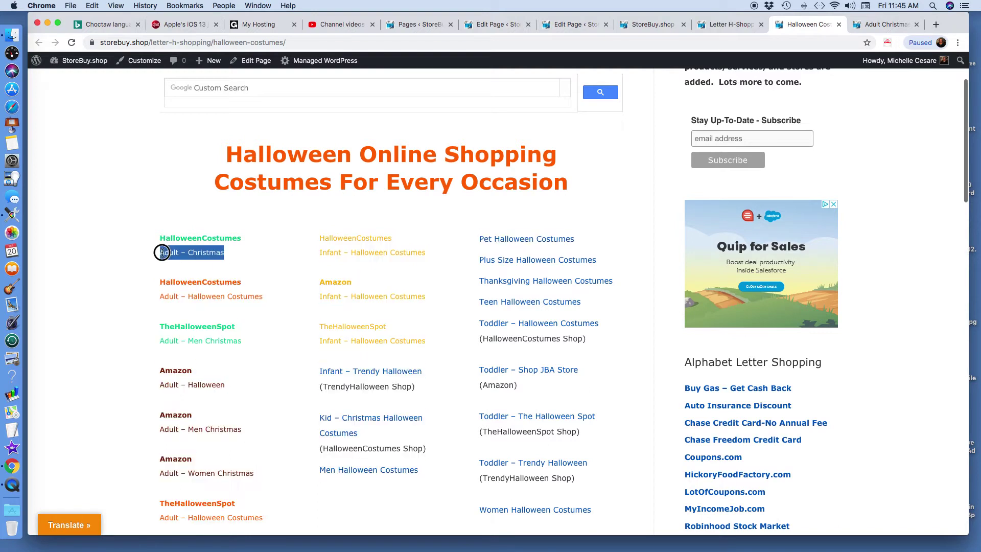
{"action": "left_click", "coordinate": [916, 235]}
{"action": "scroll", "coordinate": [916, 235], "scroll_direction": "up", "scroll_amount": 2}
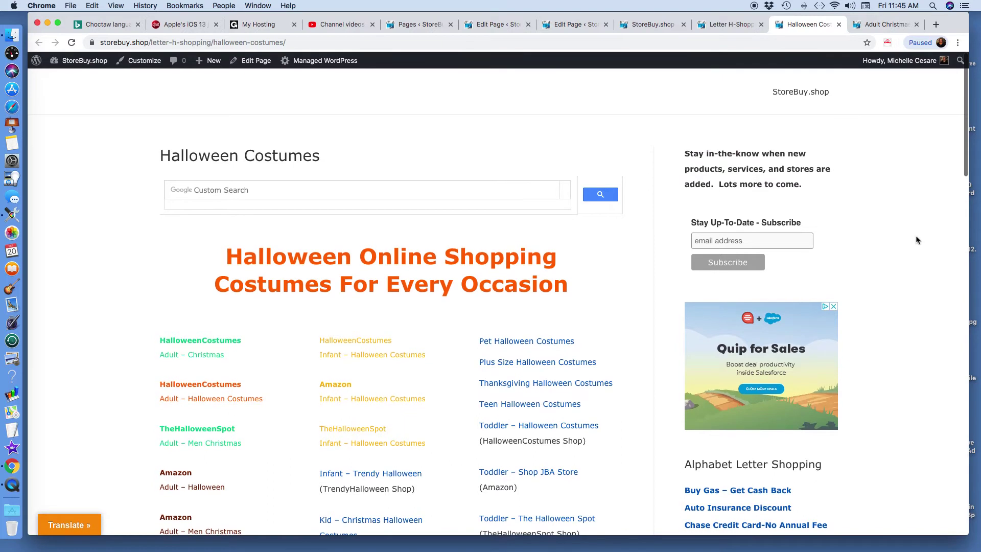
Compare the two pages back and forth, finishing on Adult Christmas Halloween Costumes.
{"action": "left_click", "coordinate": [883, 25]}
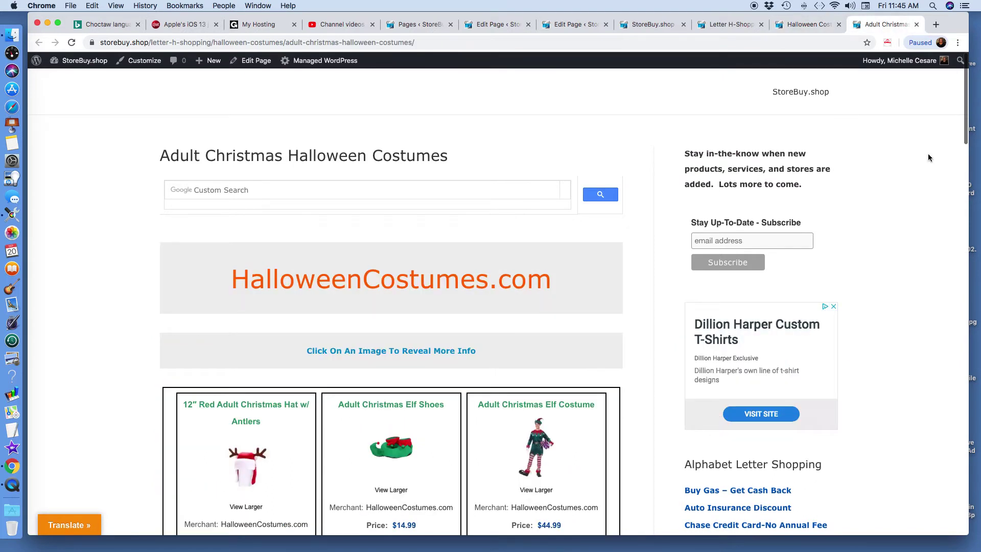
{"action": "left_click", "coordinate": [805, 25]}
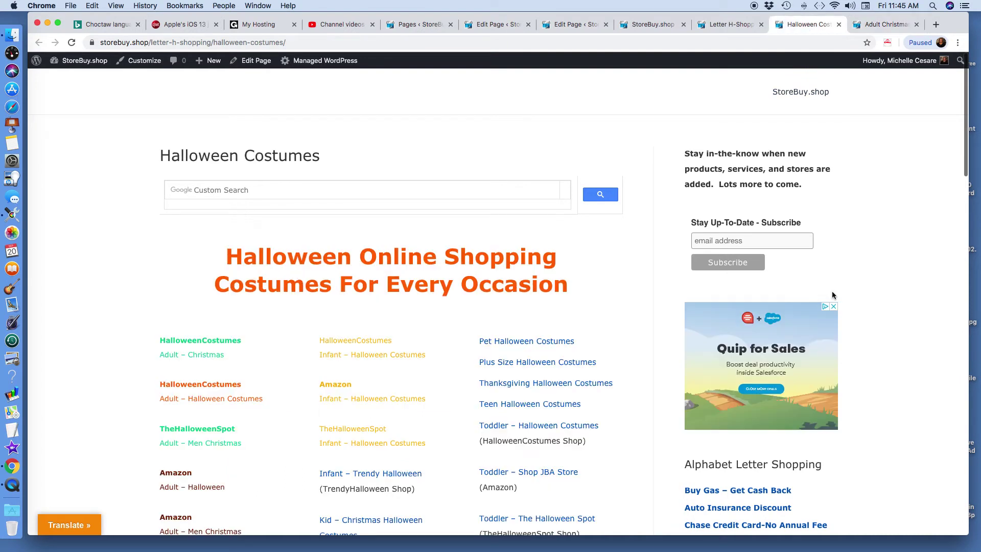
{"action": "scroll", "coordinate": [910, 256], "scroll_direction": "down", "scroll_amount": 5}
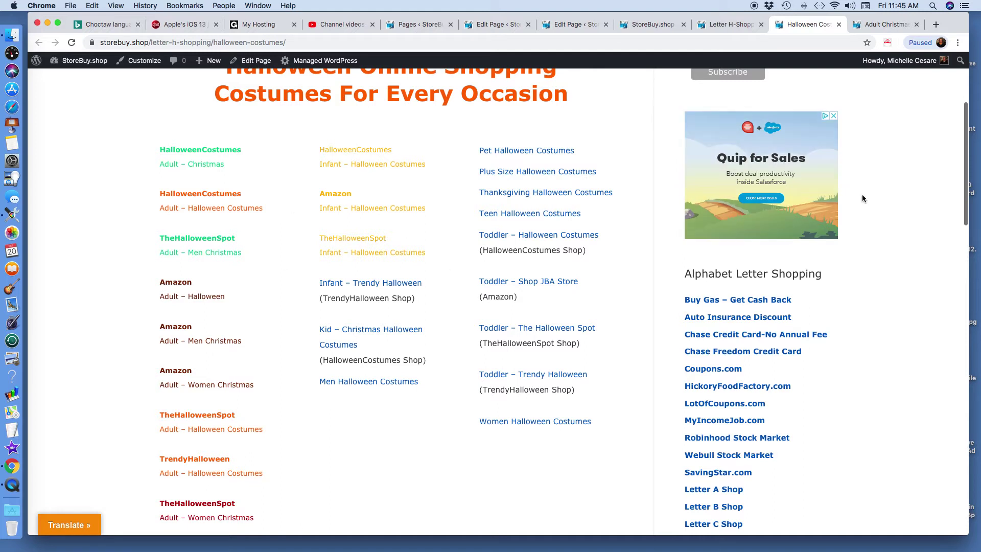
{"action": "scroll", "coordinate": [916, 156], "scroll_direction": "down", "scroll_amount": 3}
{"action": "scroll", "coordinate": [910, 128], "scroll_direction": "up", "scroll_amount": 8}
{"action": "left_click", "coordinate": [887, 25]}
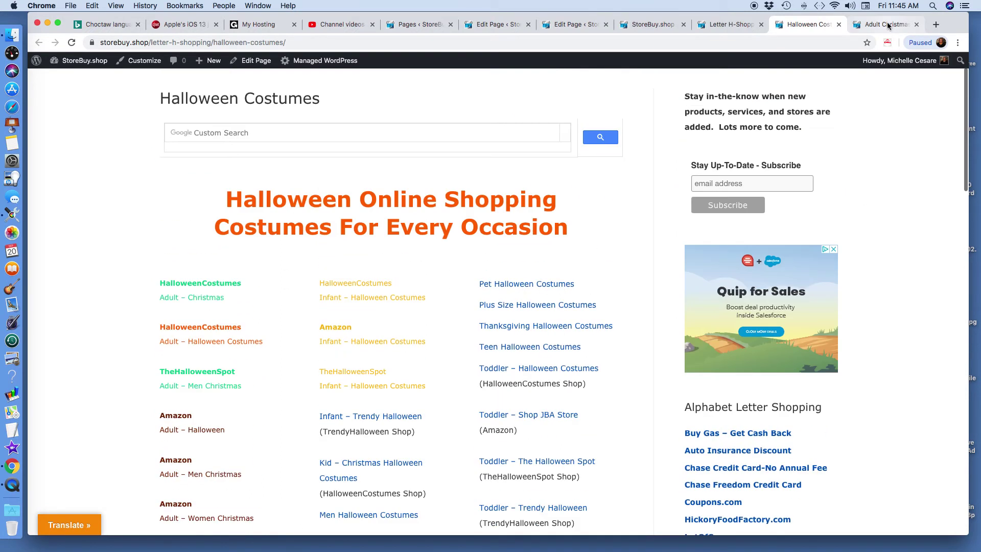
{"action": "left_click", "coordinate": [800, 24]}
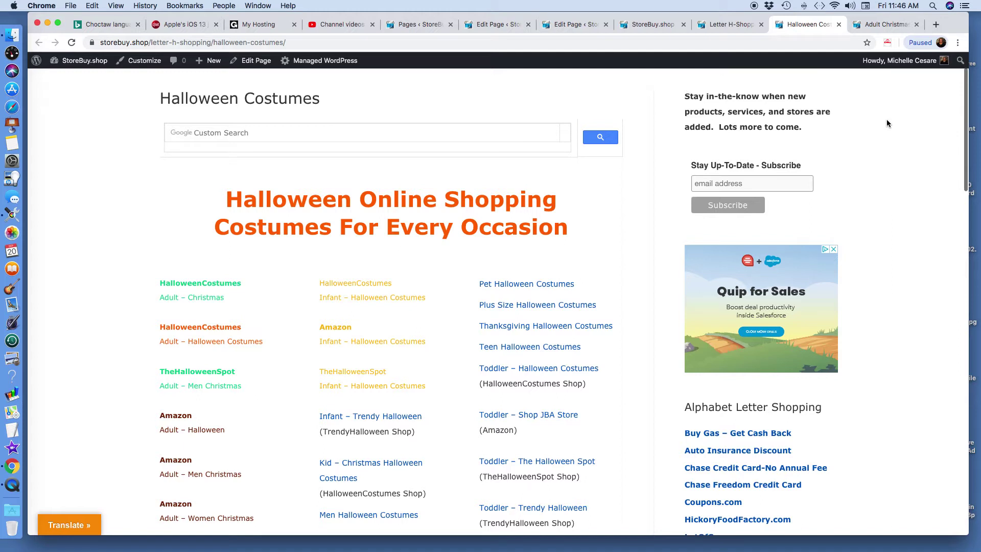
{"action": "left_click", "coordinate": [887, 24]}
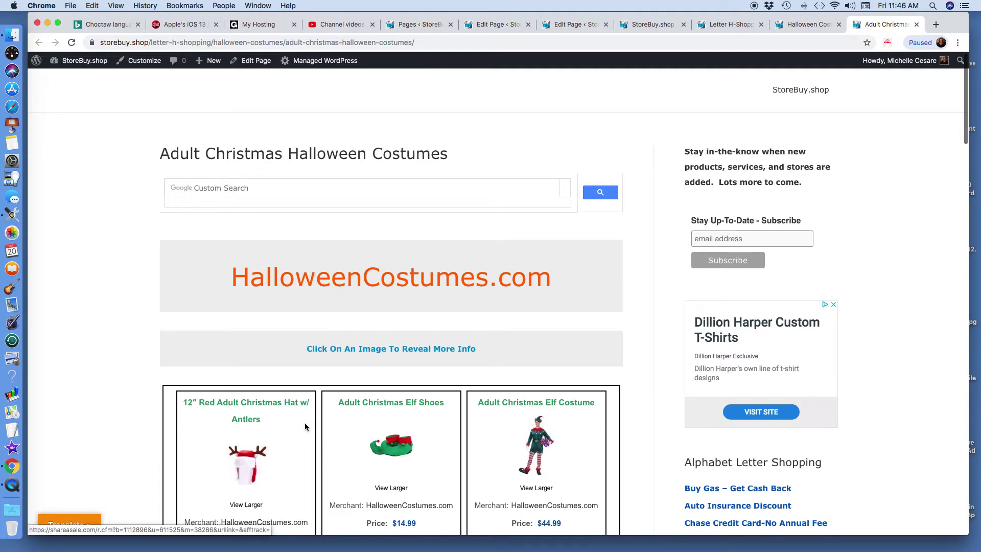
{"action": "scroll", "coordinate": [304, 422], "scroll_direction": "down", "scroll_amount": 10}
{"action": "scroll", "coordinate": [402, 308], "scroll_direction": "up", "scroll_amount": 10}
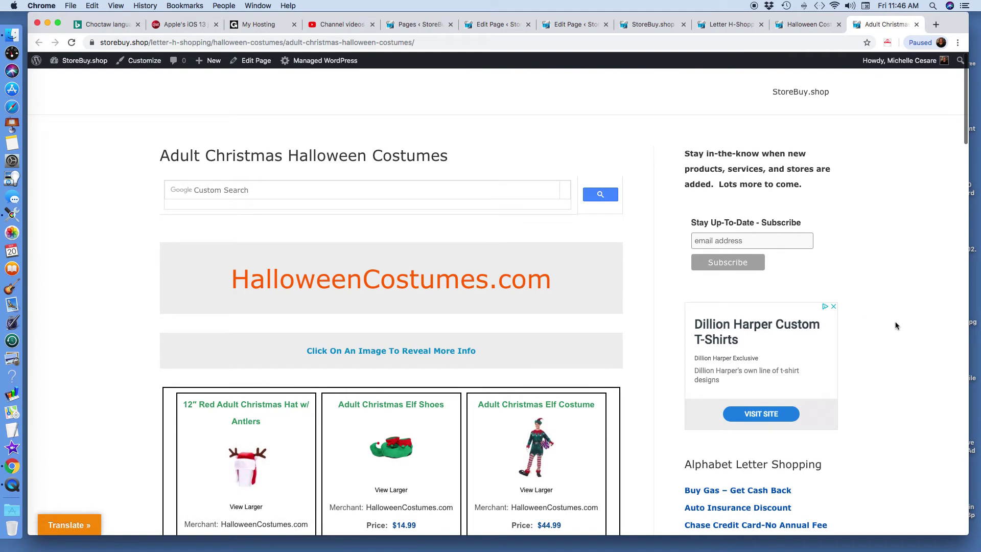
{"action": "scroll", "coordinate": [894, 325], "scroll_direction": "down", "scroll_amount": 5}
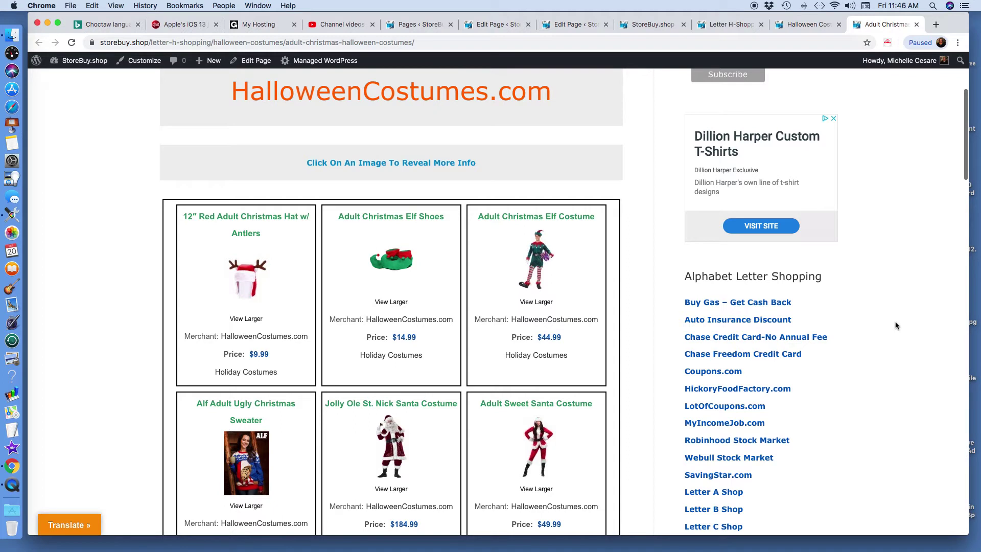
{"action": "scroll", "coordinate": [896, 326], "scroll_direction": "up", "scroll_amount": 5}
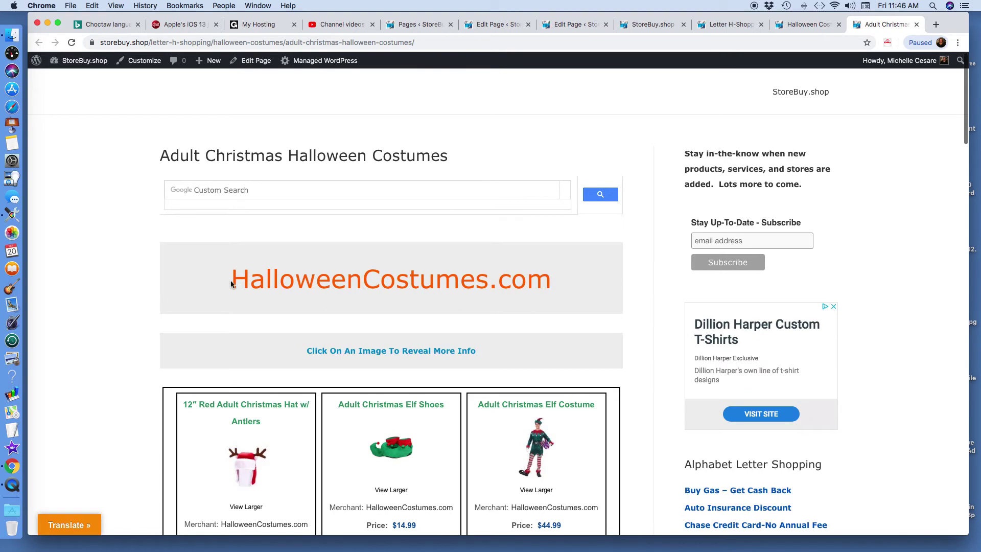
{"action": "left_click_drag", "start_coordinate": [229, 280], "coordinate": [546, 280]}
{"action": "left_click", "coordinate": [439, 43]}
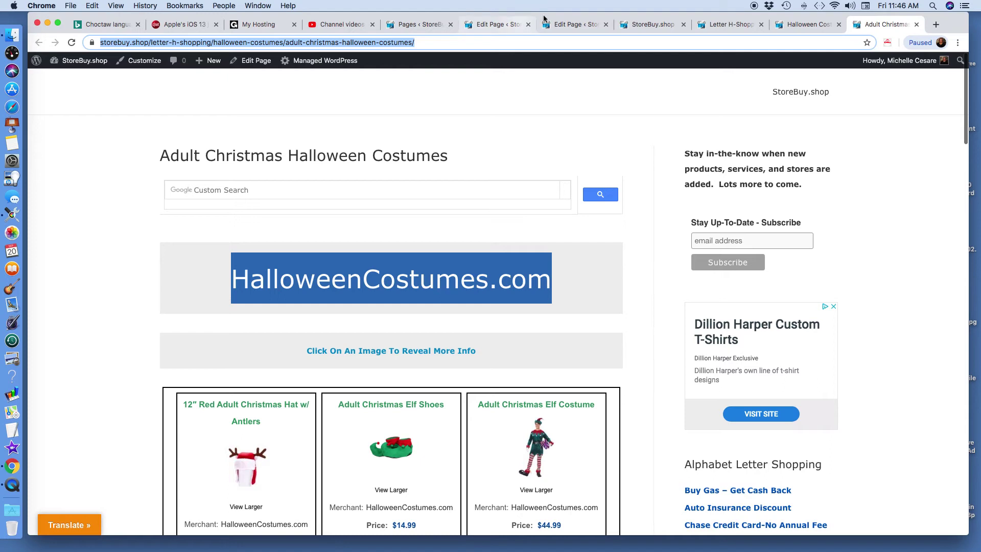
On the Halloween Costumes page, highlight some link text and the heading, then scroll the link columns.
{"action": "left_click", "coordinate": [803, 24]}
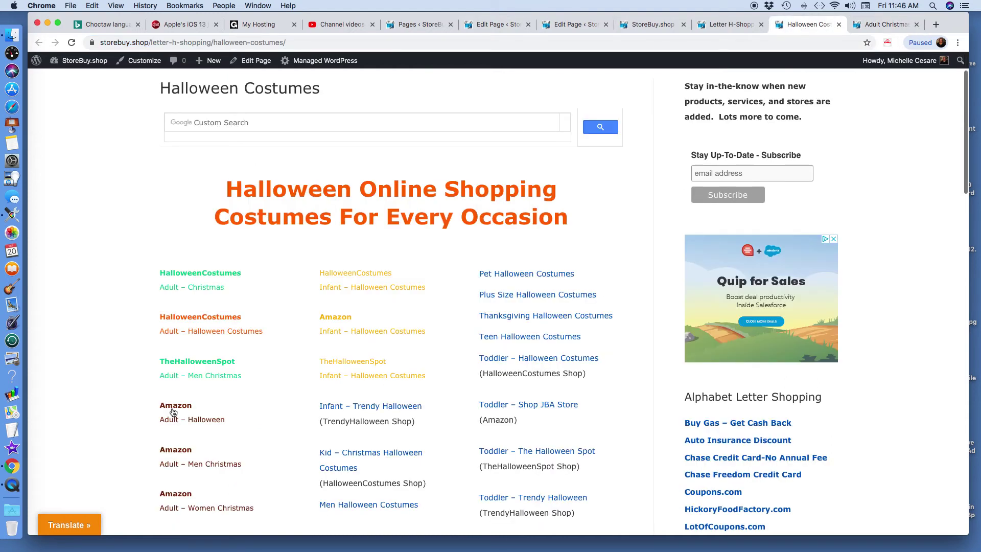
{"action": "mouse_move", "coordinate": [150, 405]}
{"action": "left_mouse_down"}
{"action": "mouse_move", "coordinate": [214, 412]}
{"action": "mouse_move", "coordinate": [156, 403]}
{"action": "left_mouse_up"}
{"action": "left_click", "coordinate": [258, 418]}
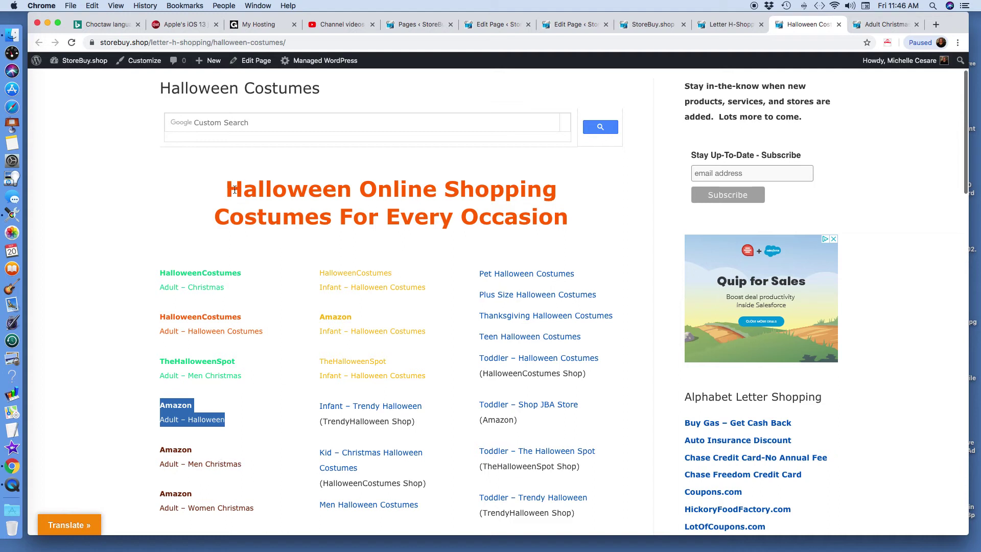
{"action": "left_click_drag", "start_coordinate": [229, 189], "coordinate": [574, 209]}
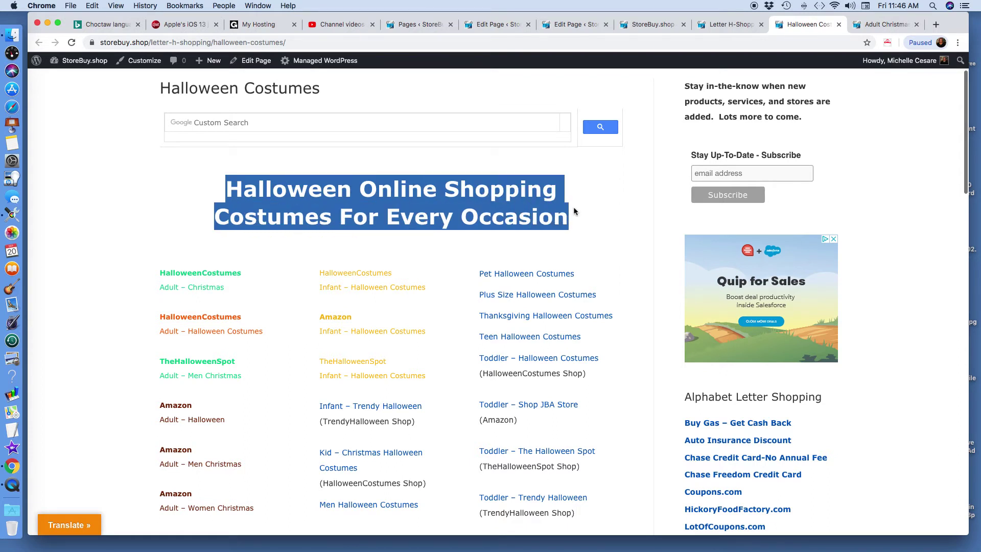
{"action": "left_click", "coordinate": [900, 247]}
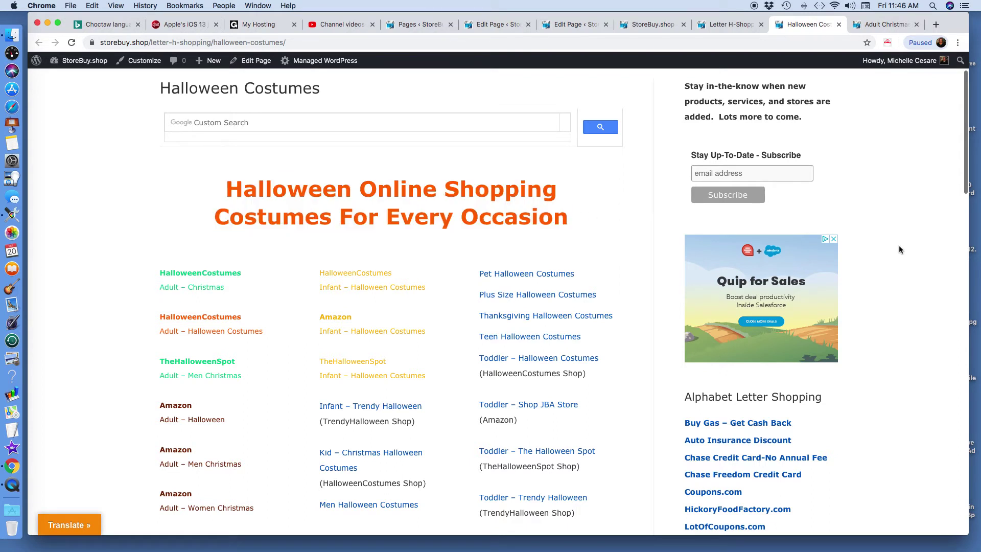
{"action": "scroll", "coordinate": [899, 249], "scroll_direction": "down", "scroll_amount": 3}
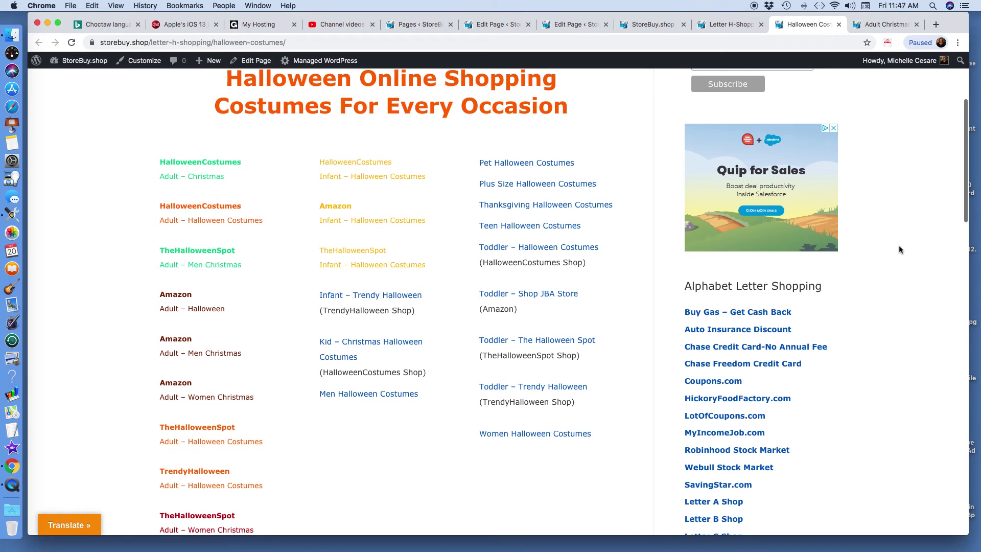
{"action": "scroll", "coordinate": [899, 248], "scroll_direction": "down", "scroll_amount": 1}
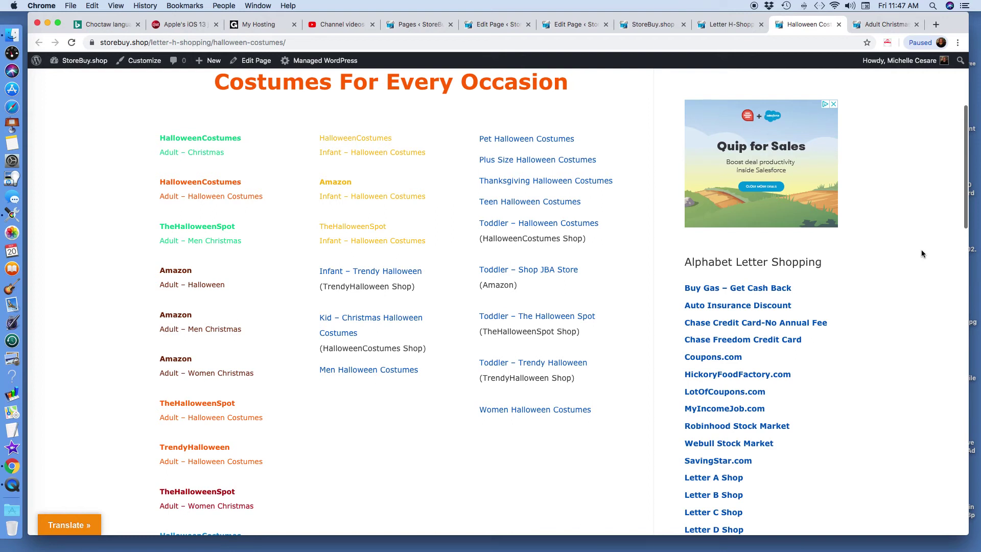
On the Adult Christmas Halloween Costumes page, inspect the full address, then scroll the product grid.
{"action": "left_click", "coordinate": [884, 24]}
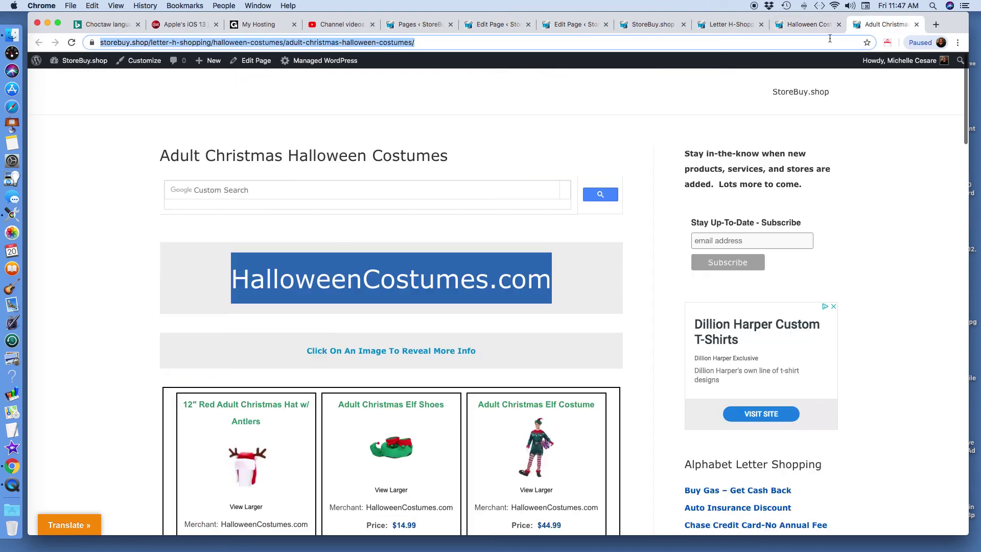
{"action": "left_click", "coordinate": [406, 43]}
{"action": "left_click_drag", "start_coordinate": [466, 42], "coordinate": [94, 41]}
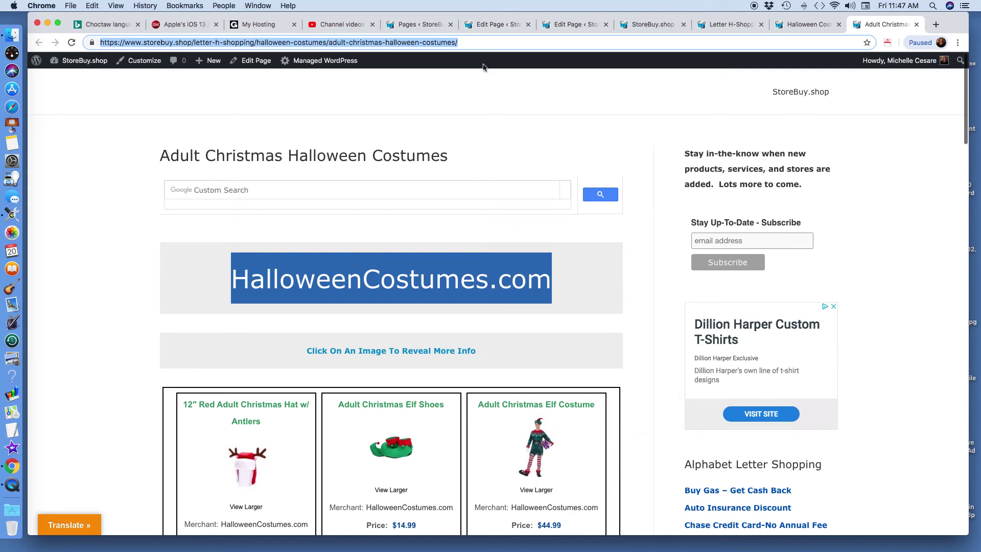
{"action": "left_click", "coordinate": [890, 282]}
{"action": "scroll", "coordinate": [889, 286], "scroll_direction": "down", "scroll_amount": 5}
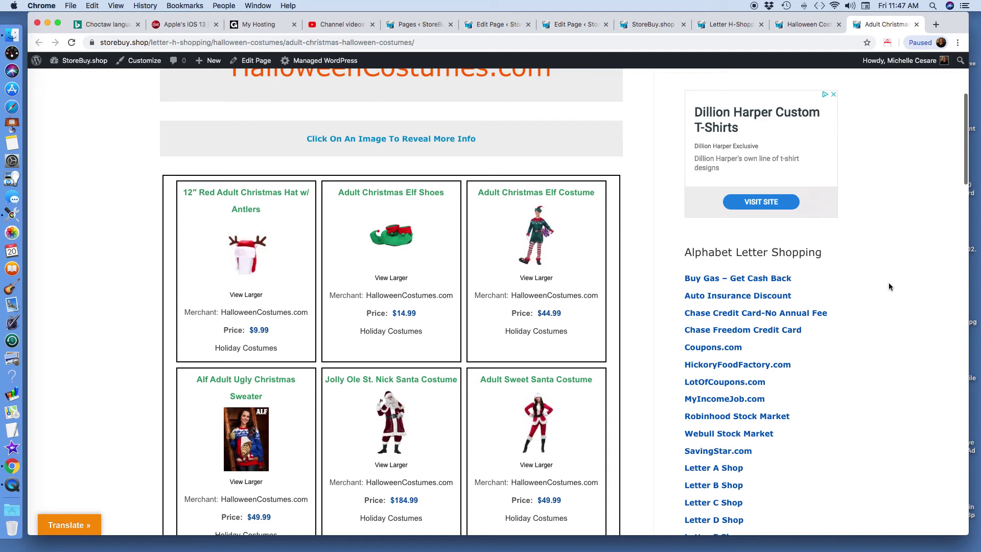
{"action": "scroll", "coordinate": [889, 286], "scroll_direction": "down", "scroll_amount": 3}
{"action": "scroll", "coordinate": [888, 286], "scroll_direction": "up", "scroll_amount": 10}
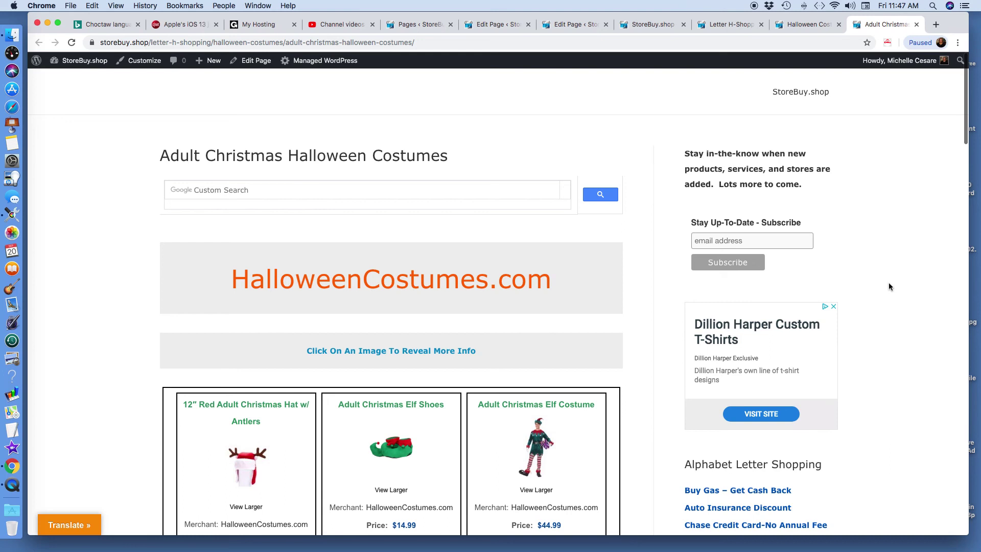
{"action": "left_click", "coordinate": [808, 25]}
{"action": "scroll", "coordinate": [898, 203], "scroll_direction": "up", "scroll_amount": 5}
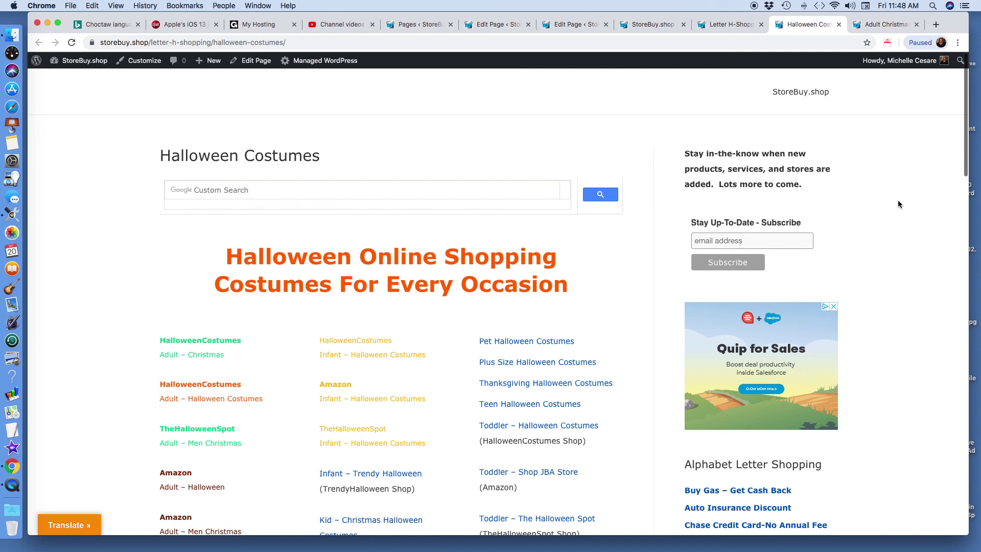
{"action": "left_click", "coordinate": [882, 25]}
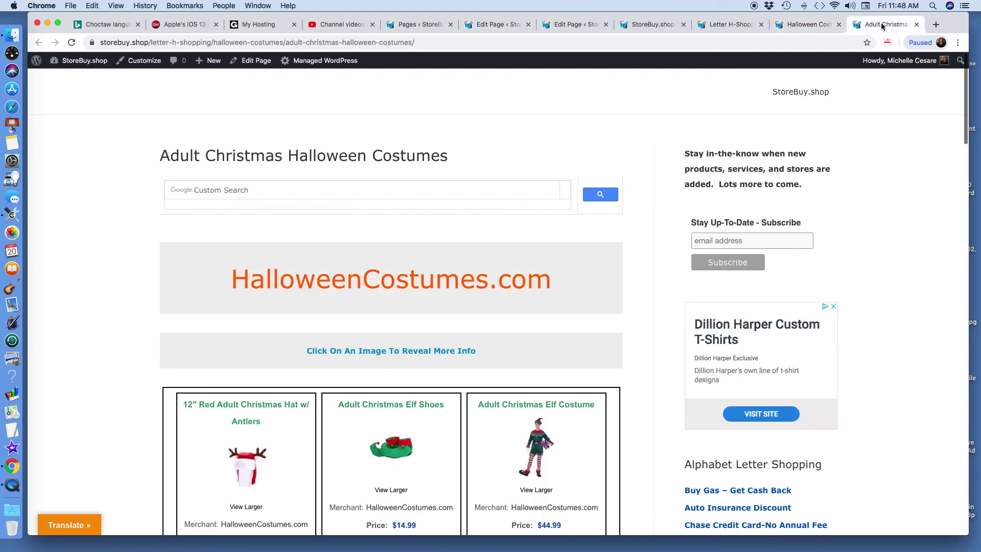